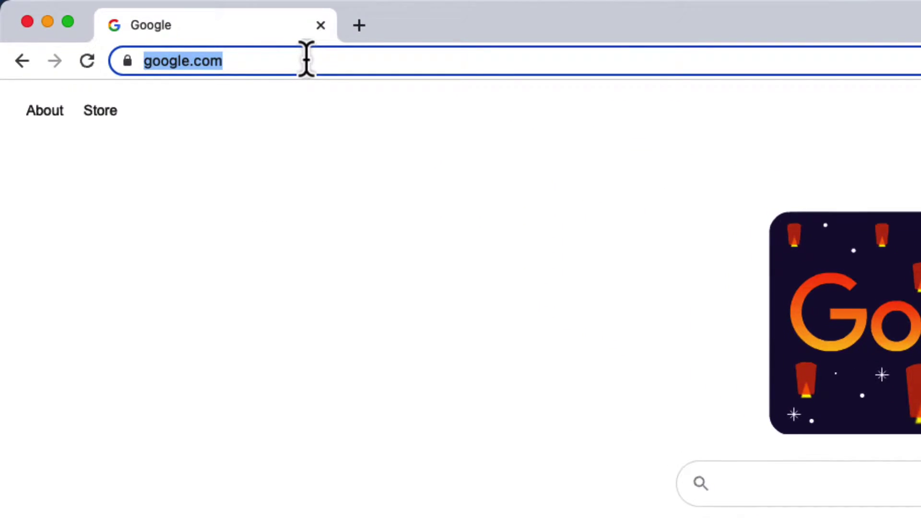
# Step: Load the Google Sites start page at sites.google.com
pyautogui.write('sites.google.com')
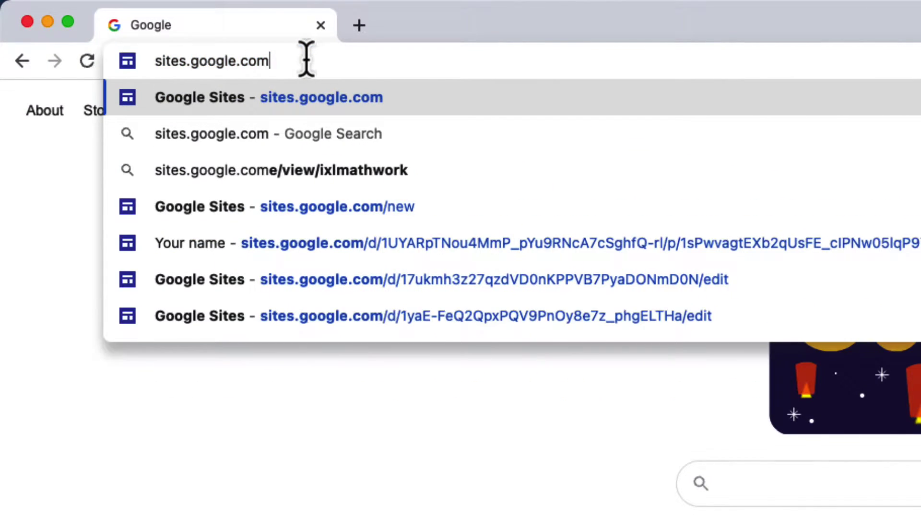
pyautogui.press('Return')
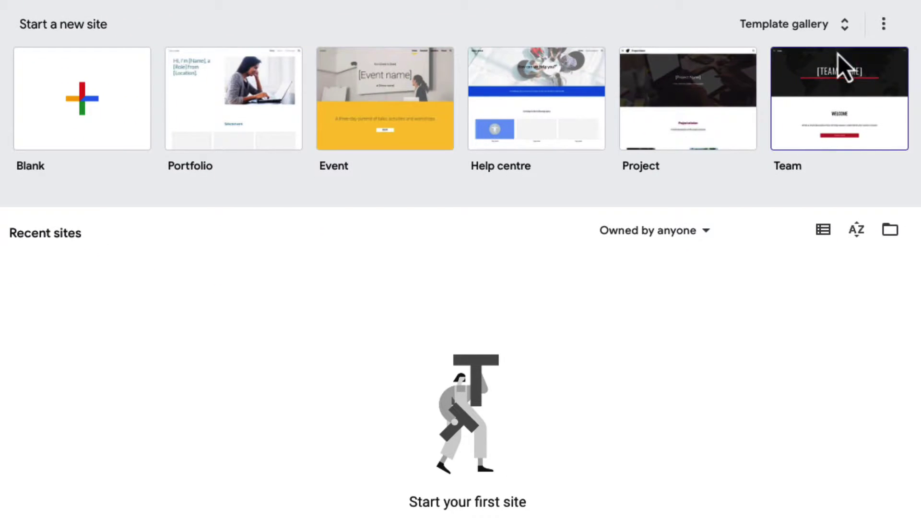
# Step: Create a new site from the Dog Walker template in the full template gallery
pyautogui.click(838, 34)
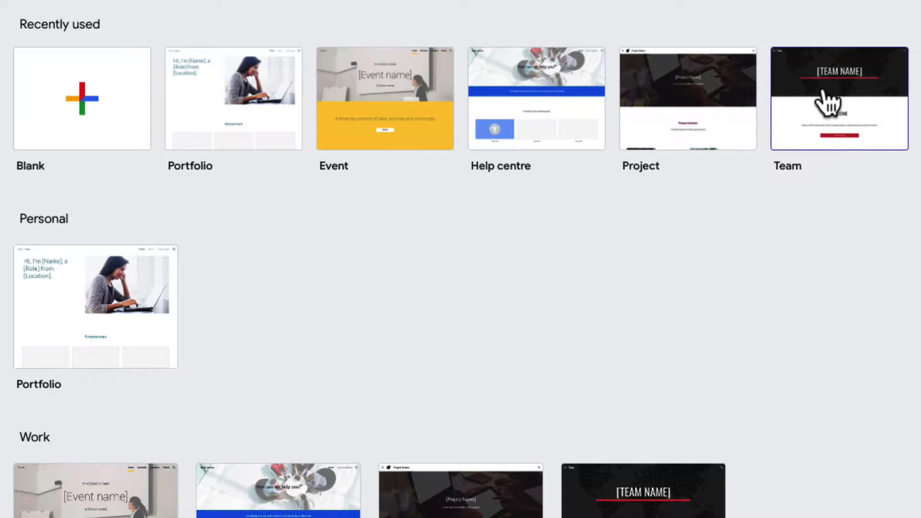
pyautogui.scroll(-7, 795, 312)
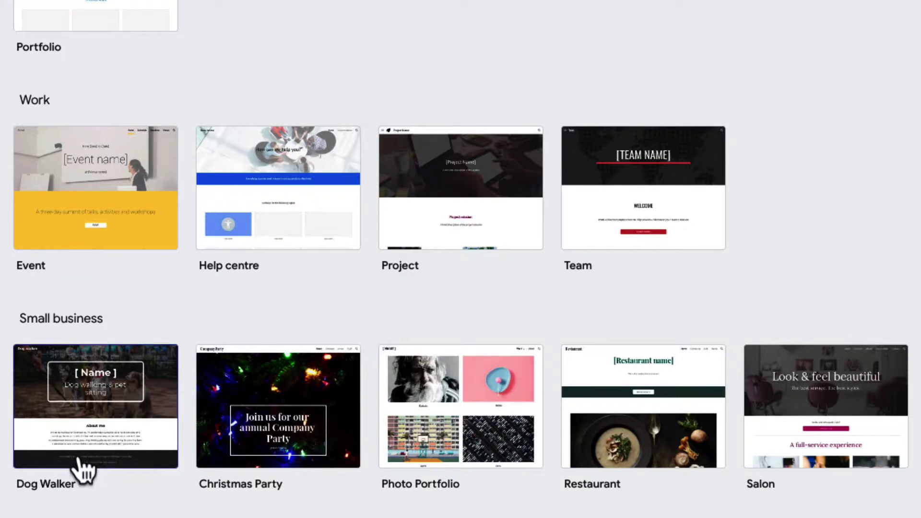
pyautogui.click(69, 434)
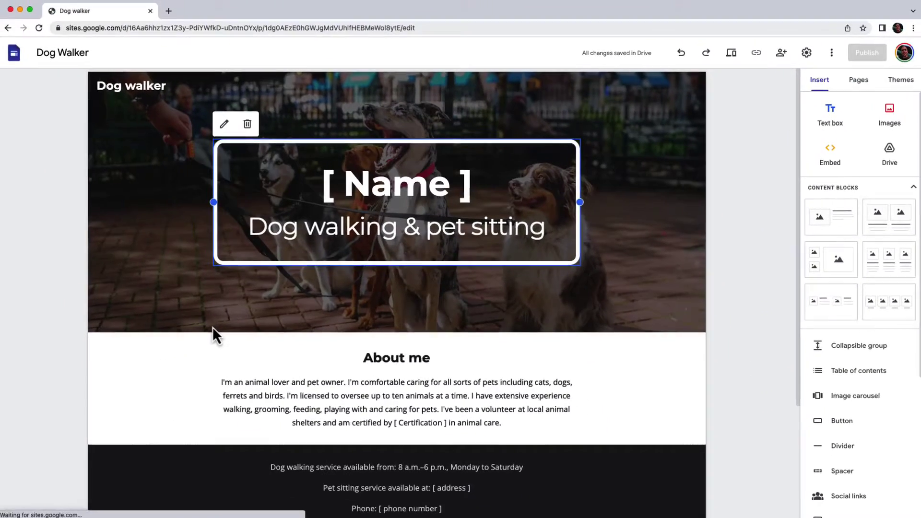
pyautogui.scroll(-3, 214, 326)
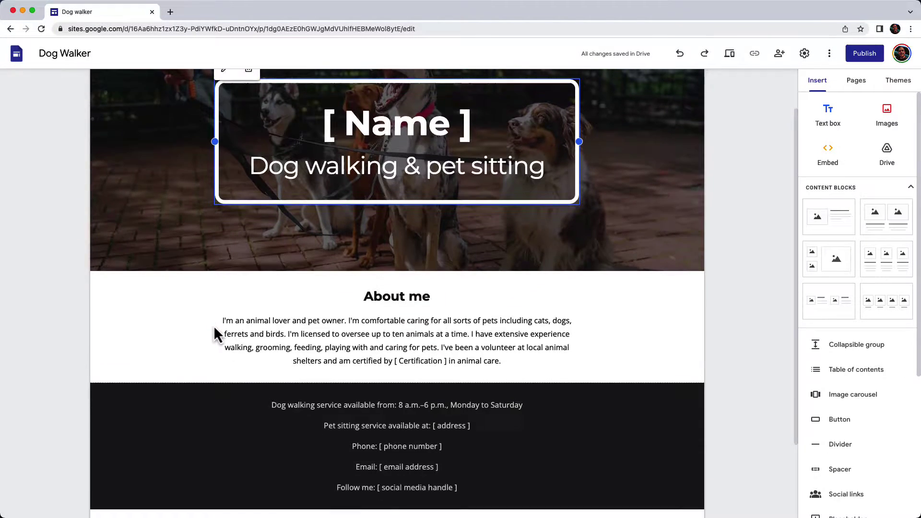
pyautogui.scroll(3, 214, 326)
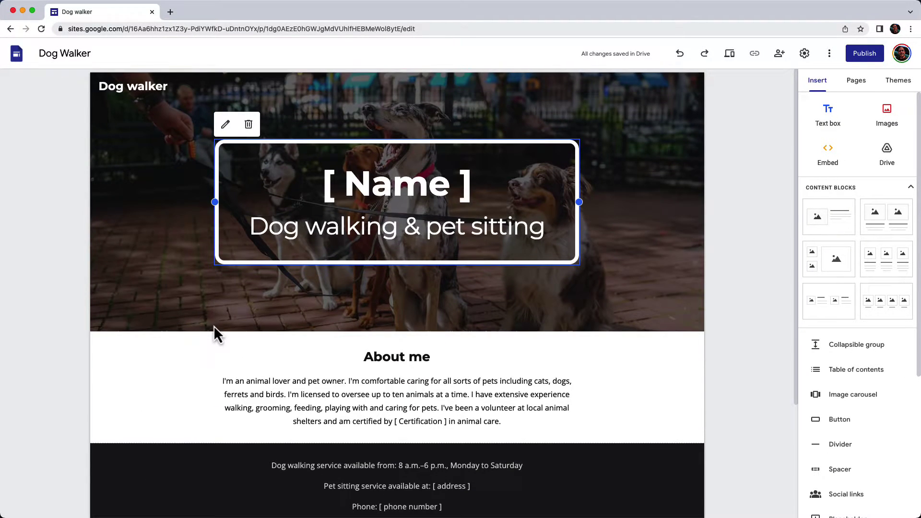
pyautogui.scroll(-5, 872, 277)
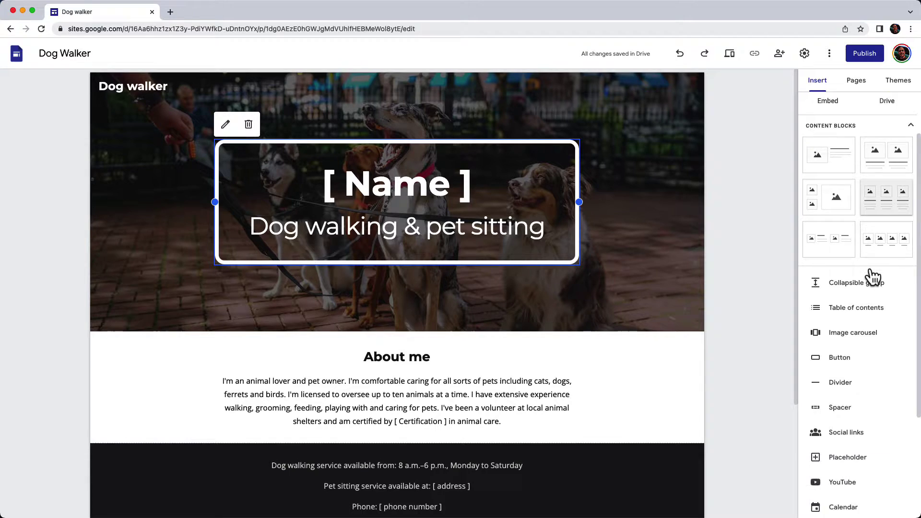
pyautogui.scroll(5, 869, 269)
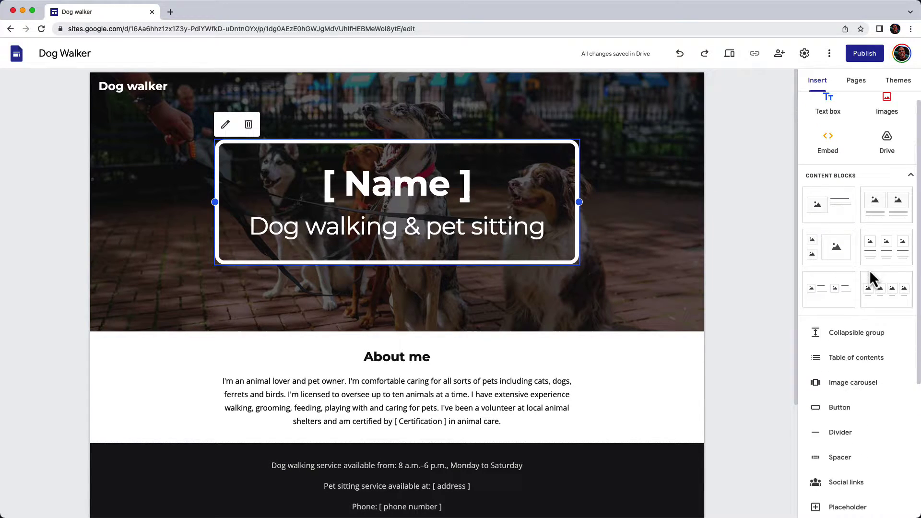
# Step: Replace the [ Name ] header with the owner's full name and upload the nose-licking dog photo beside About me
pyautogui.tripleClick(333, 186)
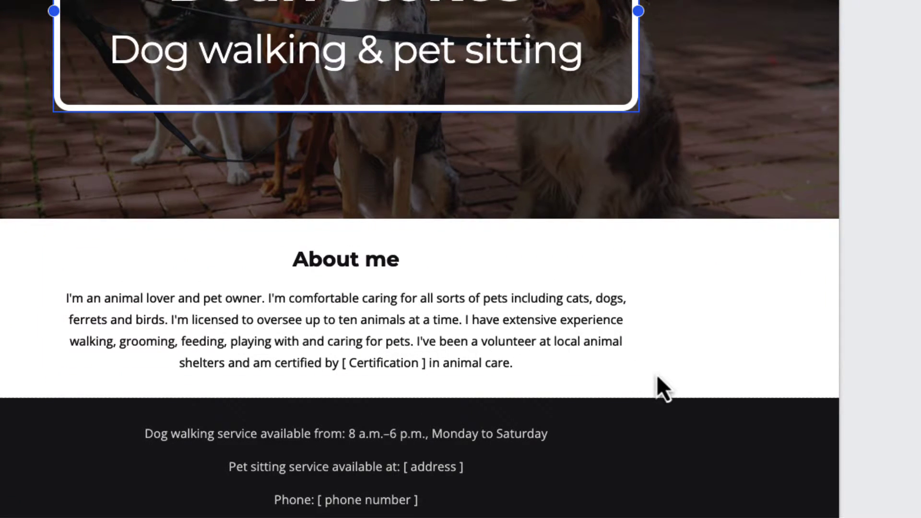
pyautogui.doubleClick(743, 312)
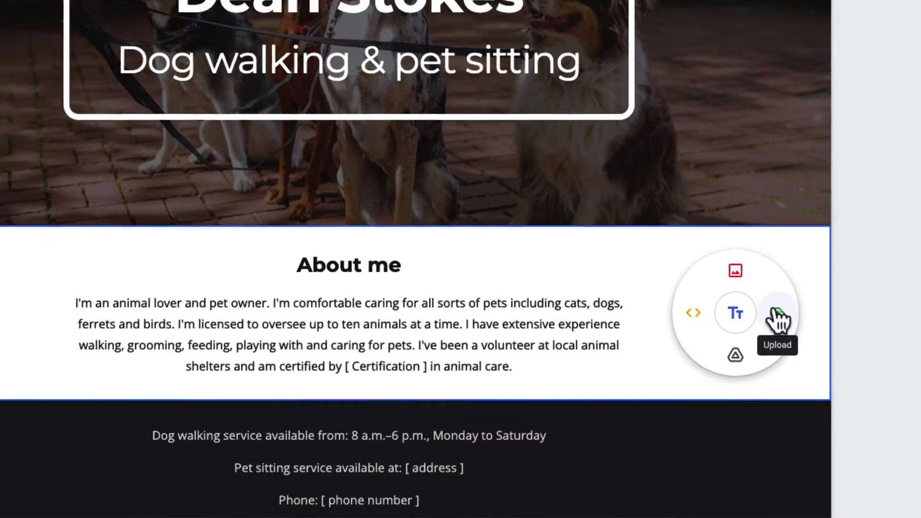
pyautogui.click(784, 310)
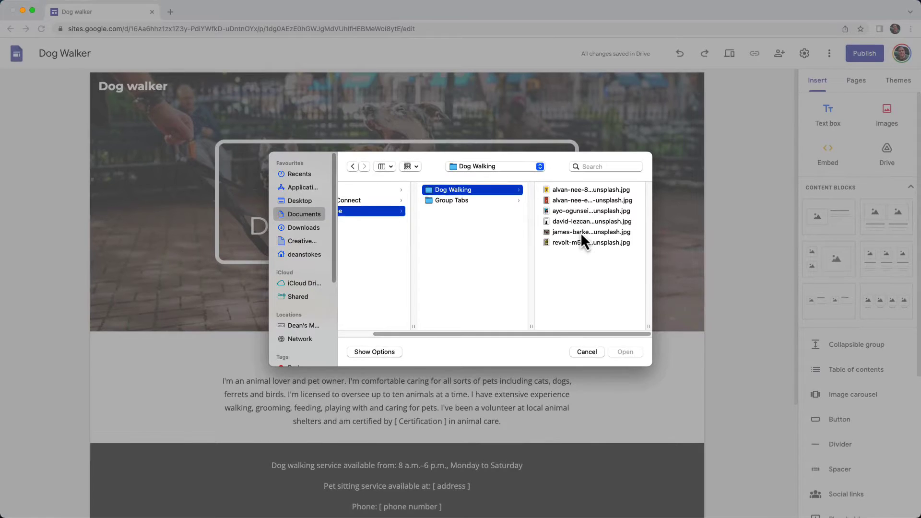
pyautogui.click(581, 232)
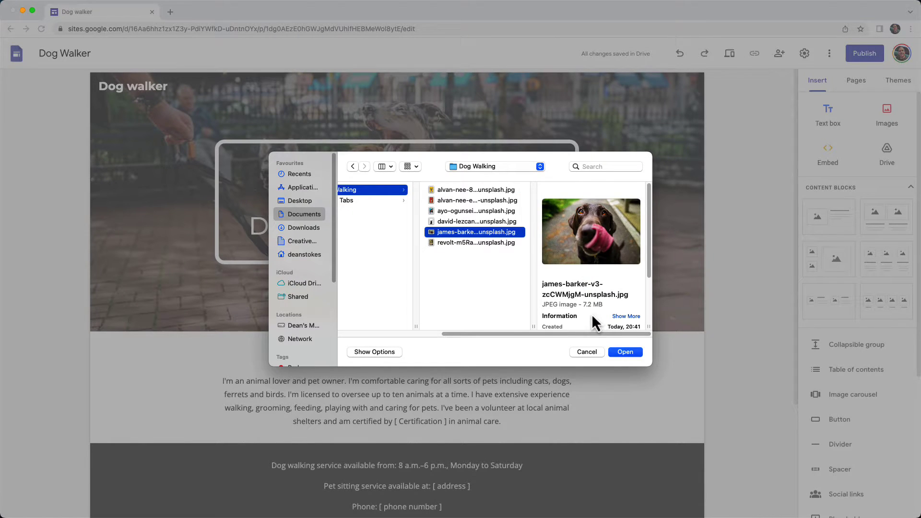
pyautogui.click(623, 355)
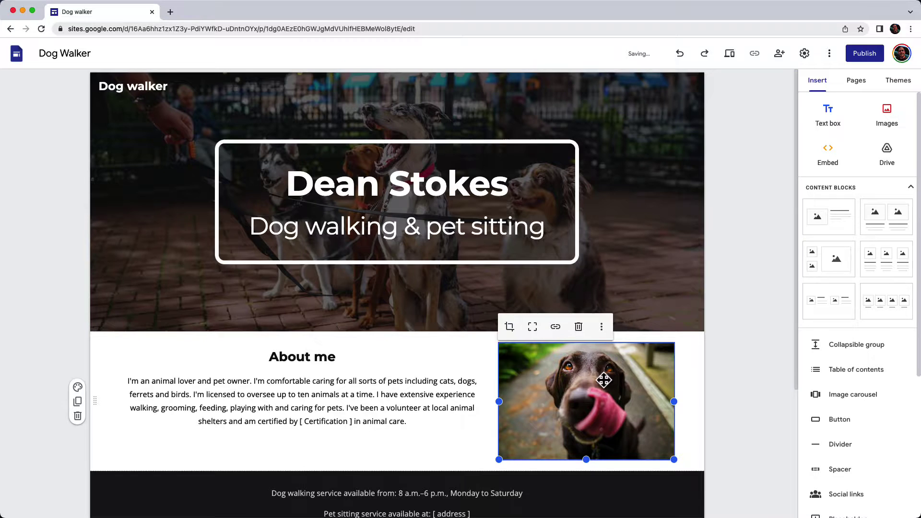
# Step: Left-align both the About me paragraph and the About me heading
pyautogui.click(315, 381)
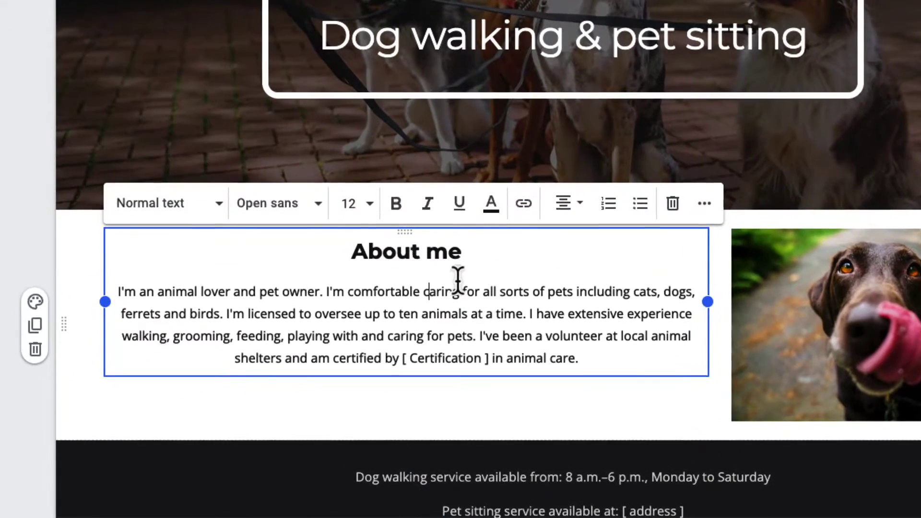
pyautogui.click(568, 206)
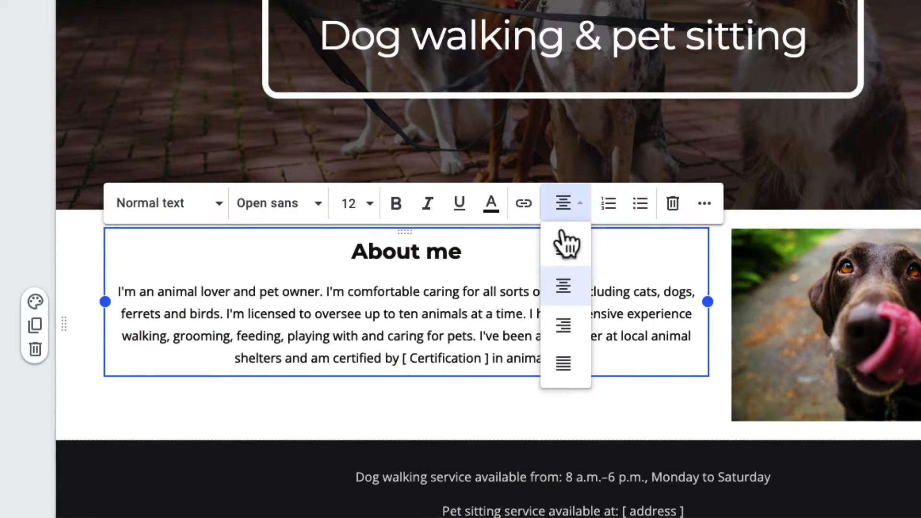
pyautogui.click(565, 246)
pyautogui.click(425, 257)
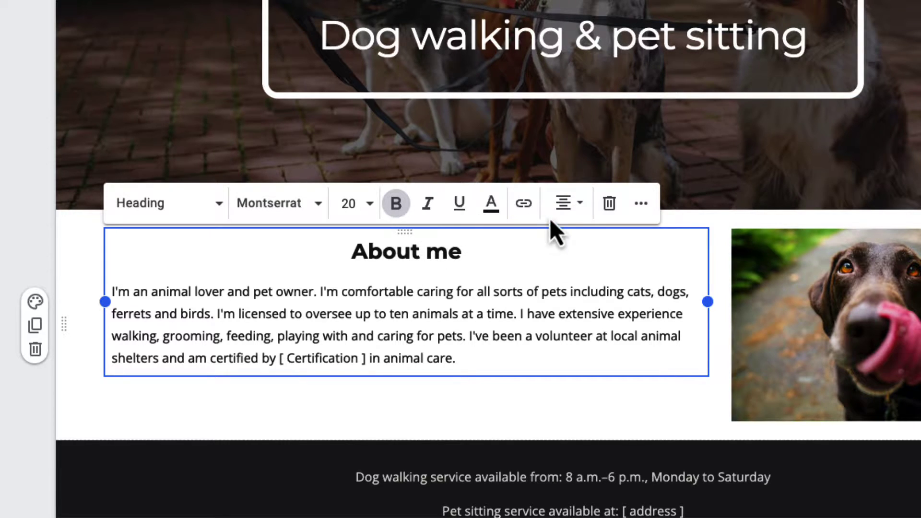
pyautogui.click(575, 207)
pyautogui.click(564, 249)
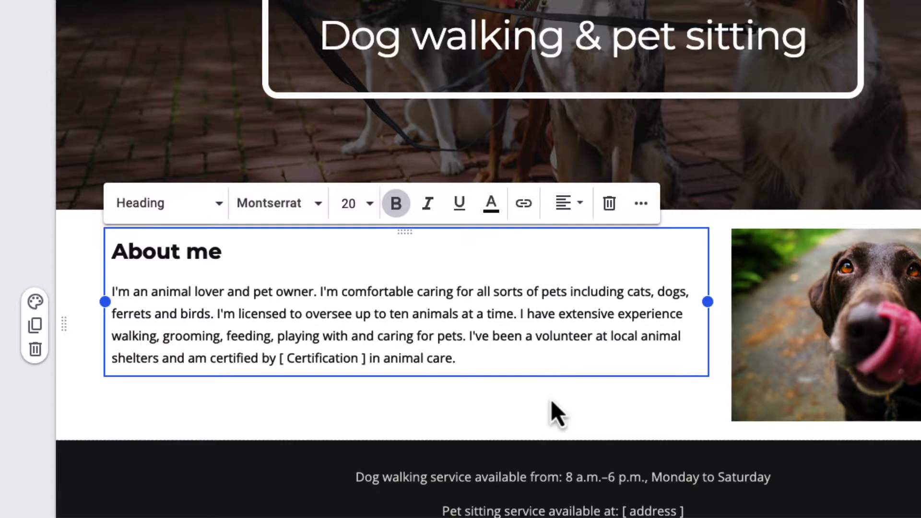
pyautogui.click(549, 419)
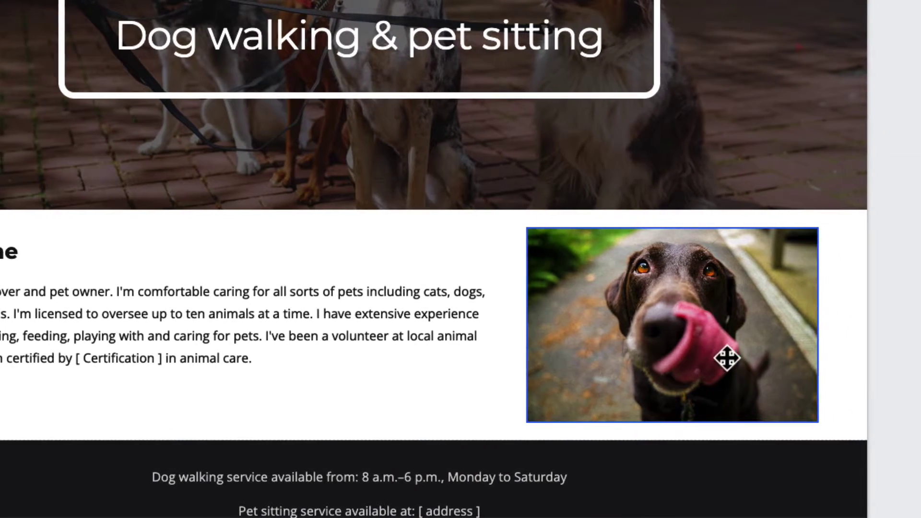
# Step: Set the dog photo's alt text to 'A dog licking its own nose'
pyautogui.click(837, 344)
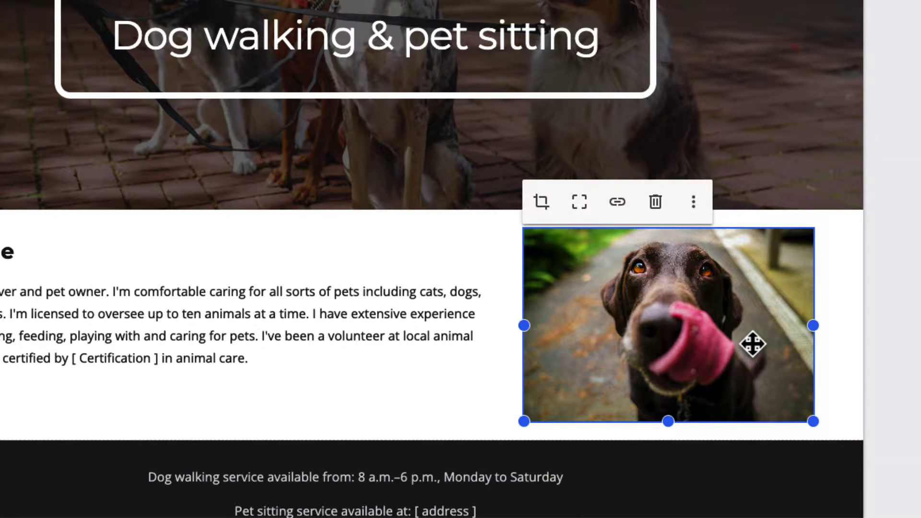
pyautogui.click(691, 204)
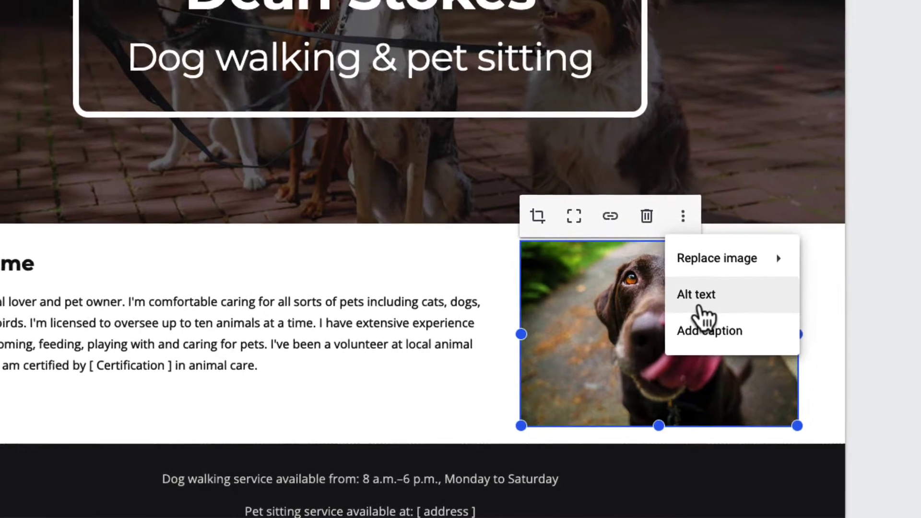
pyautogui.click(710, 288)
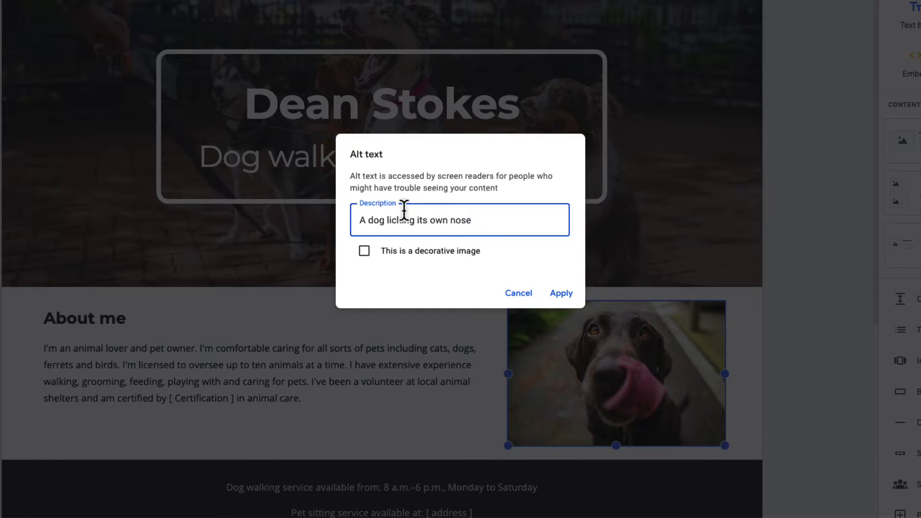
pyautogui.click(561, 293)
pyautogui.press('Escape')
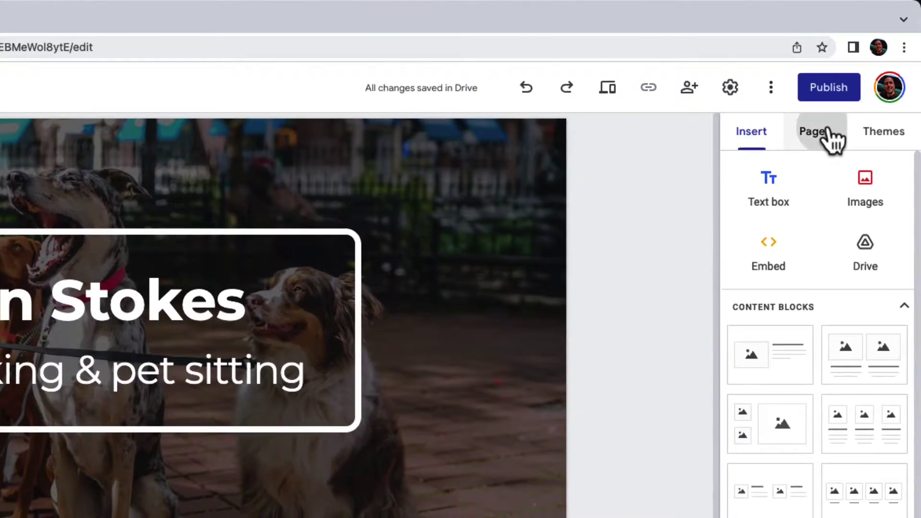
# Step: Create a new page named 'Pricing' from the Pages panel
pyautogui.click(858, 81)
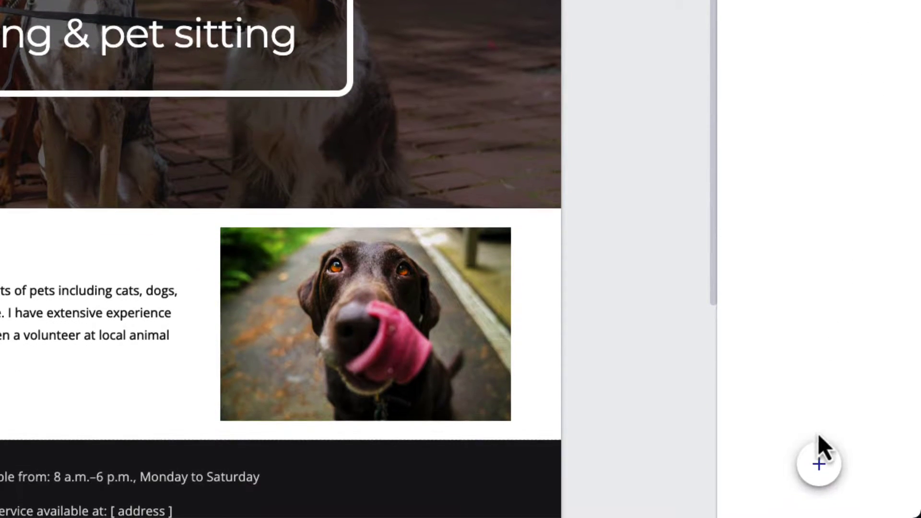
pyautogui.moveTo(819, 463)
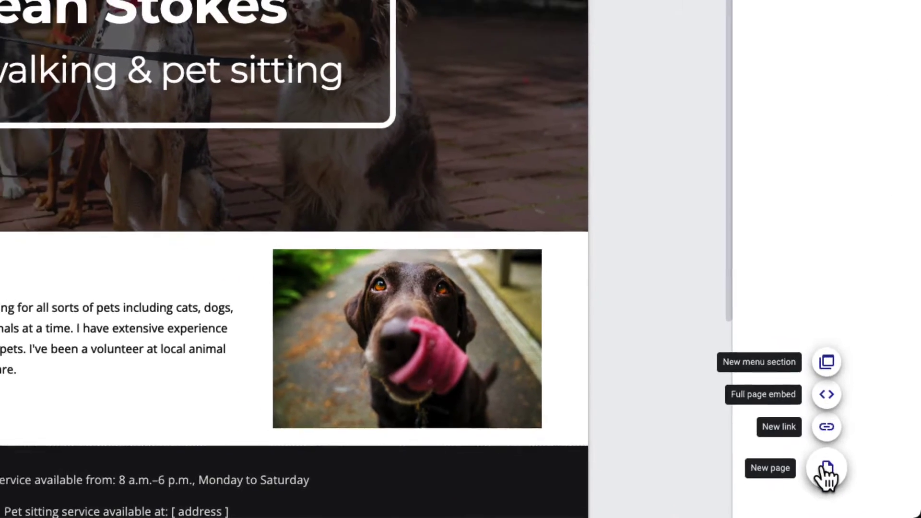
pyautogui.click(819, 464)
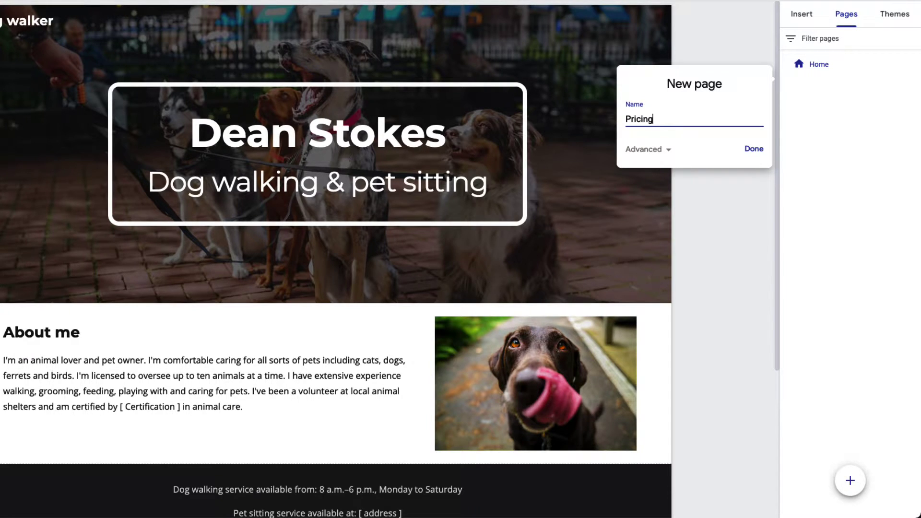
pyautogui.click(753, 149)
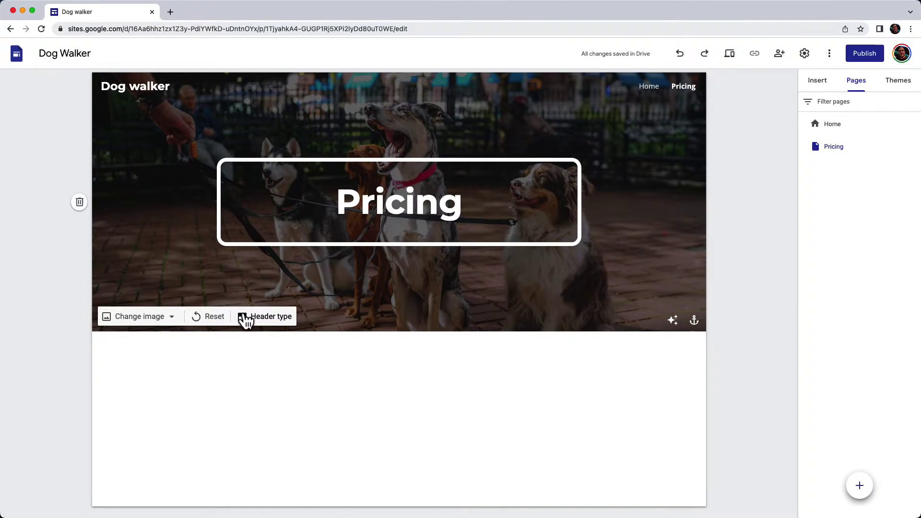
# Step: Make the Pricing header a Banner and add 'Our pricing' text listing $25, $20, $50, $100 rates
pyautogui.click(245, 316)
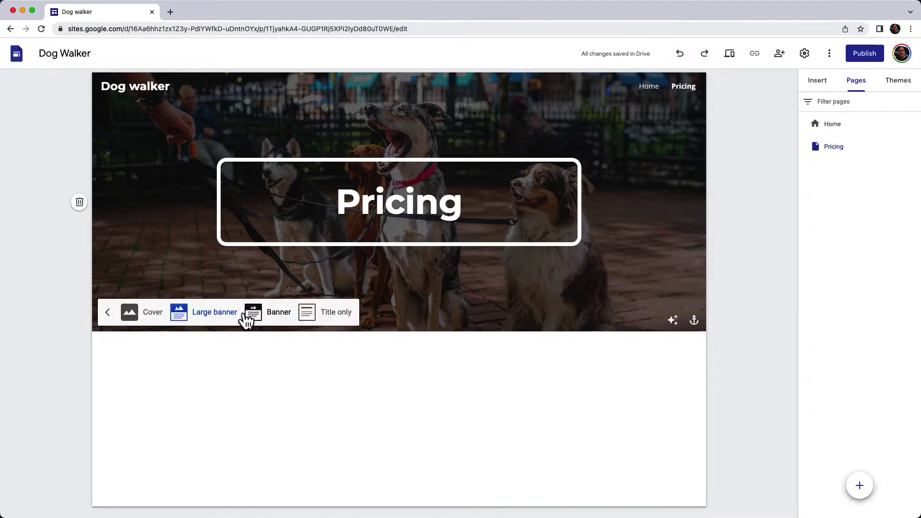
pyautogui.click(277, 316)
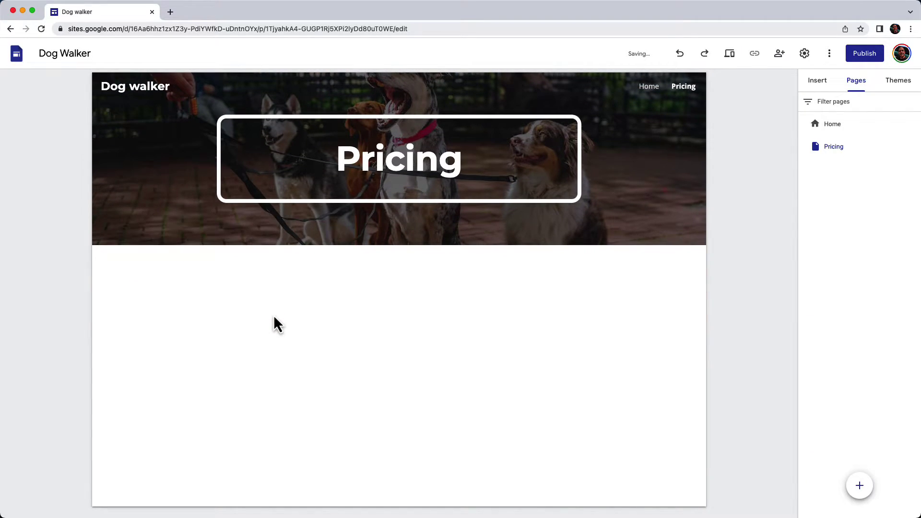
pyautogui.doubleClick(179, 293)
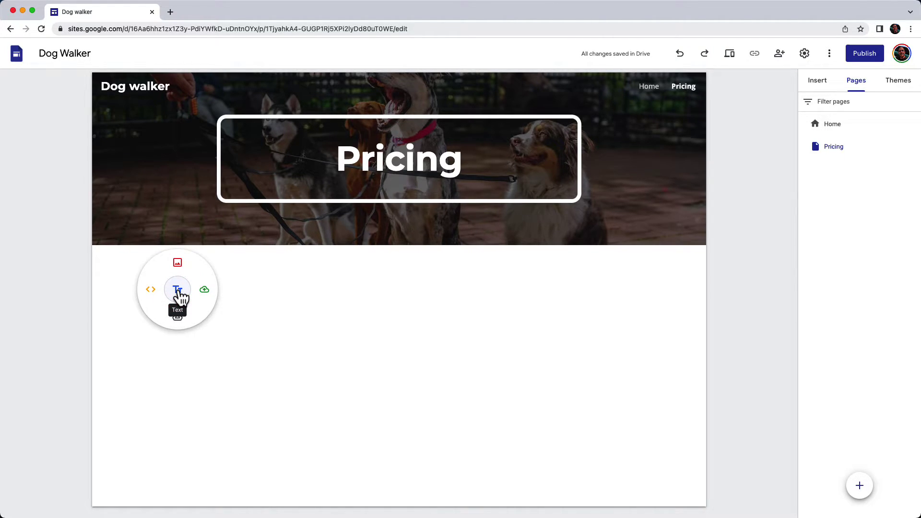
pyautogui.click(178, 290)
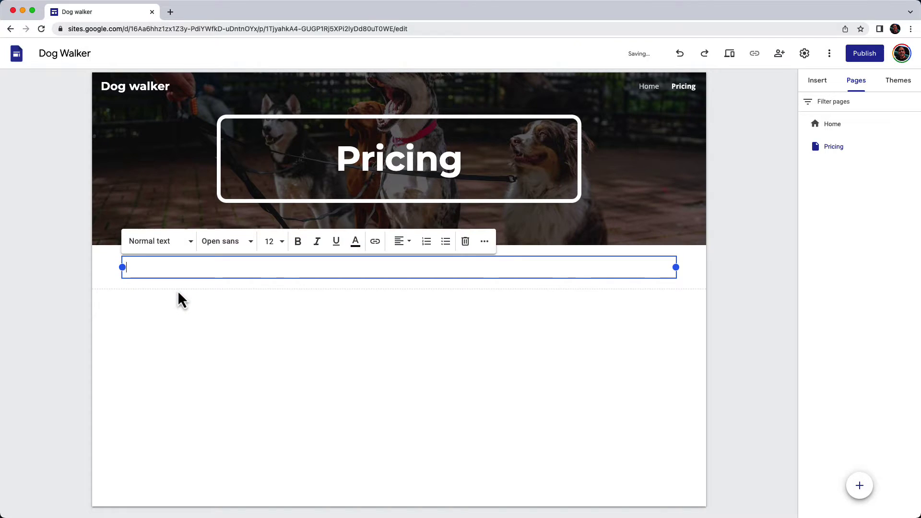
pyautogui.write('Our pricing is')
pyautogui.write('based on an hourly rate, with extra services available as described below: Dog walking per hour - $25 Pet sitting at your home per hour - $20 Vet visits - $50 Full day sitting with 2 hour walk')
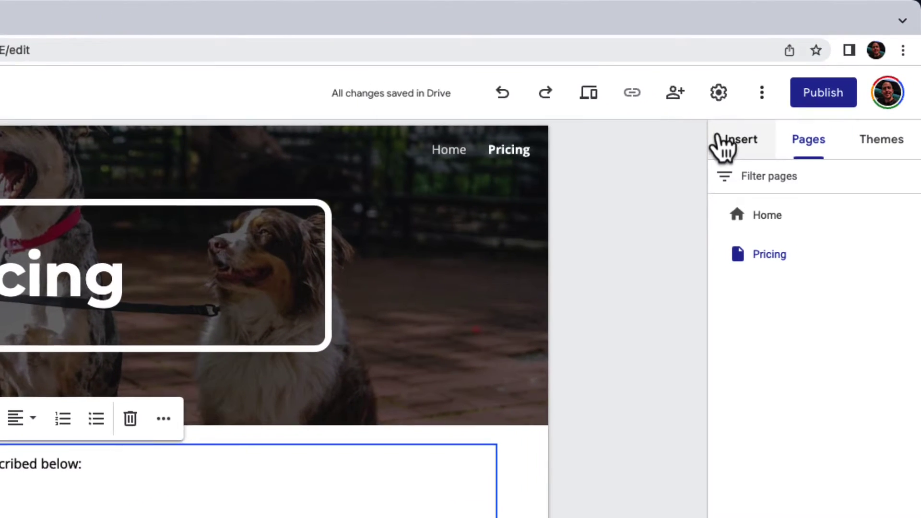
# Step: Insert a 'Book Now' button linked to the booking e-mail, then widen and centre it
pyautogui.click(809, 82)
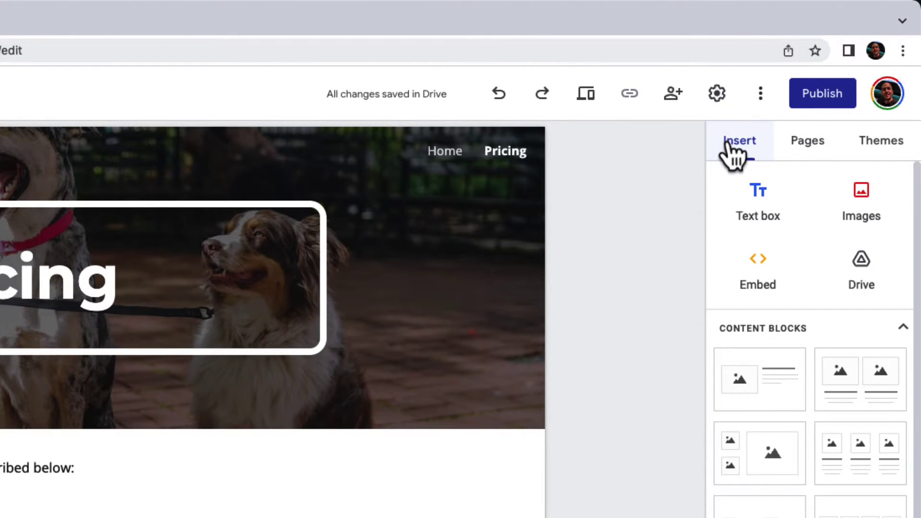
pyautogui.scroll(-5, 735, 243)
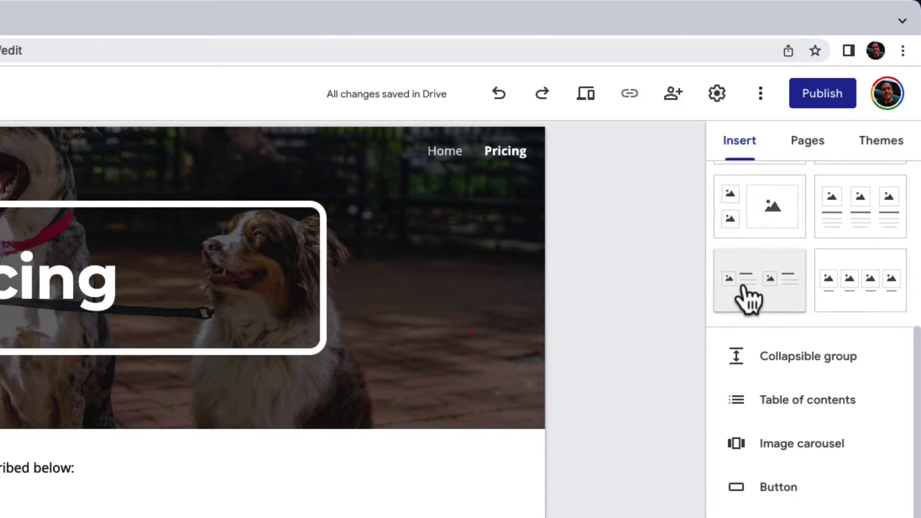
pyautogui.scroll(-3, 748, 300)
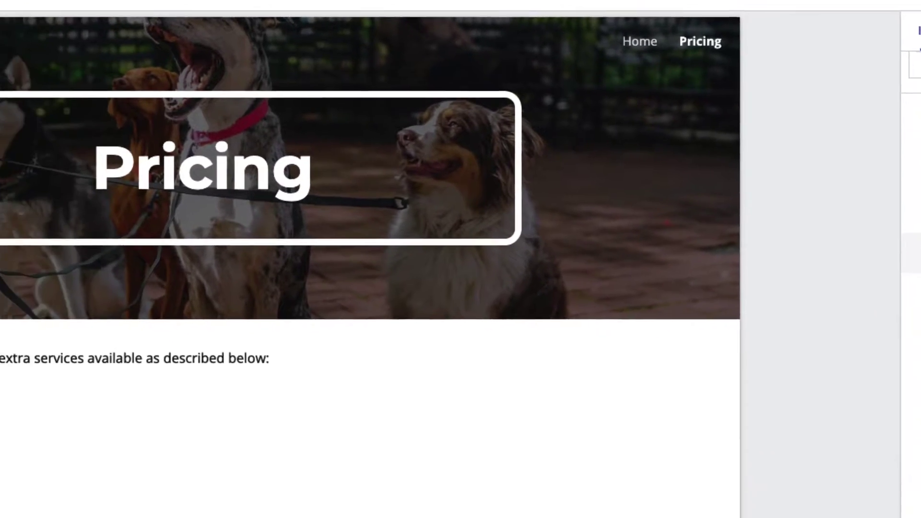
pyautogui.click(777, 379)
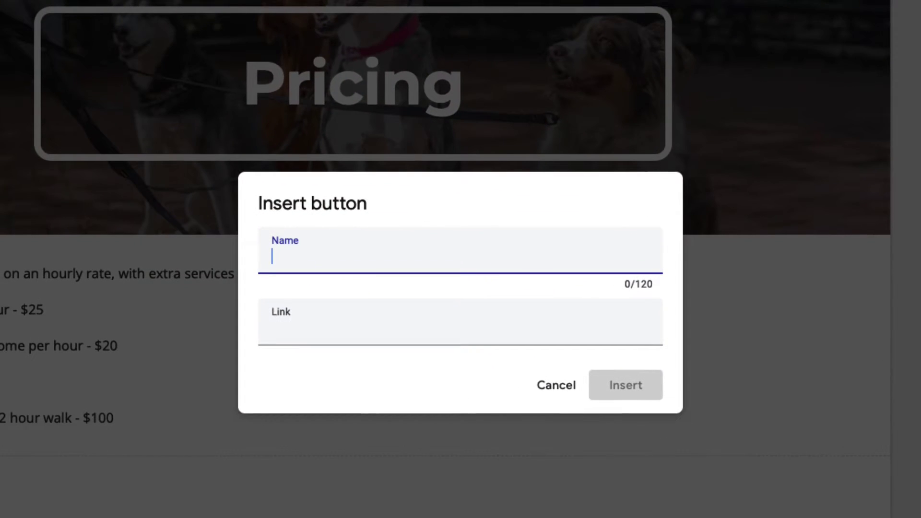
pyautogui.write('Book Now')
pyautogui.press('Tab')
pyautogui.hotkey('ctrl', 'v')
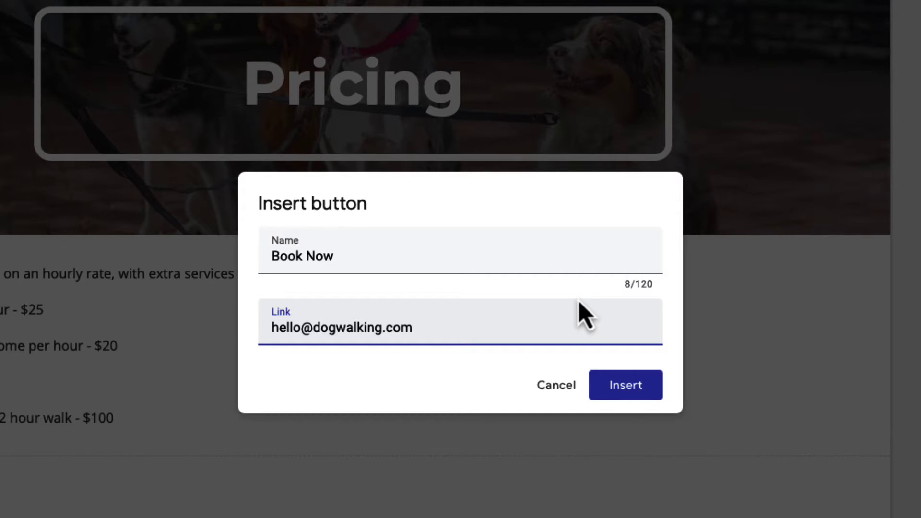
pyautogui.click(625, 385)
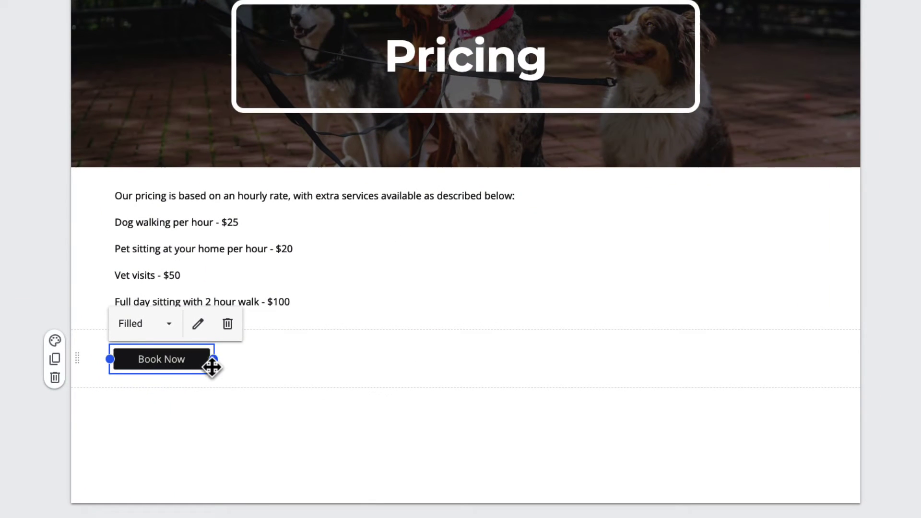
pyautogui.moveTo(214, 359); pyautogui.dragTo(335, 356)
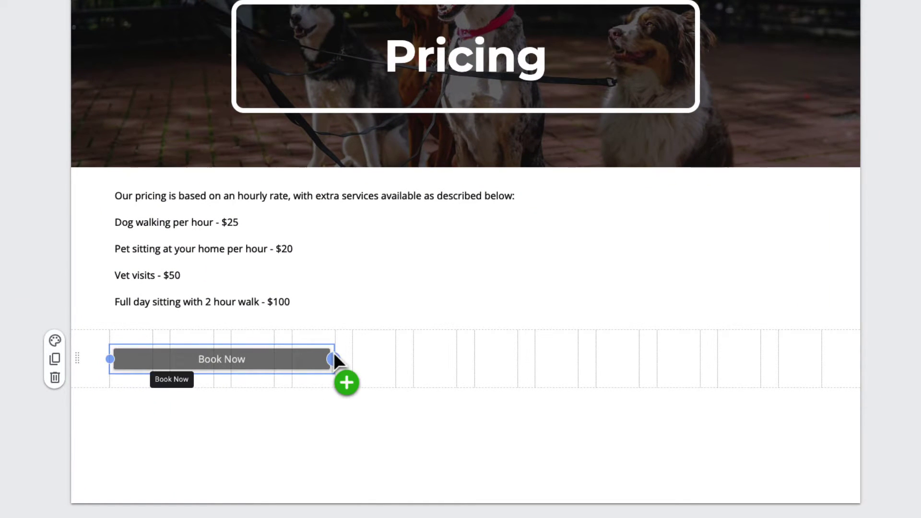
pyautogui.moveTo(257, 356); pyautogui.dragTo(493, 353)
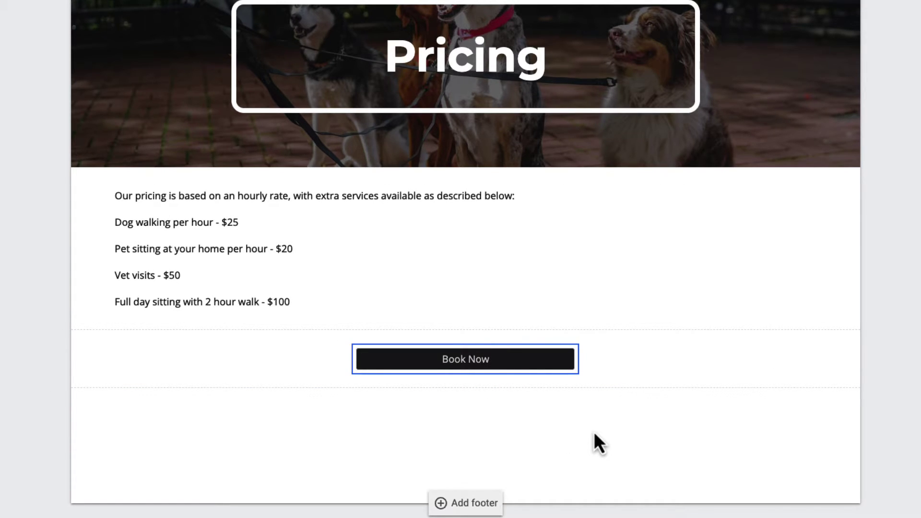
# Step: Add a Pricing page footer with the business's copyright line dated 2023
pyautogui.click(475, 503)
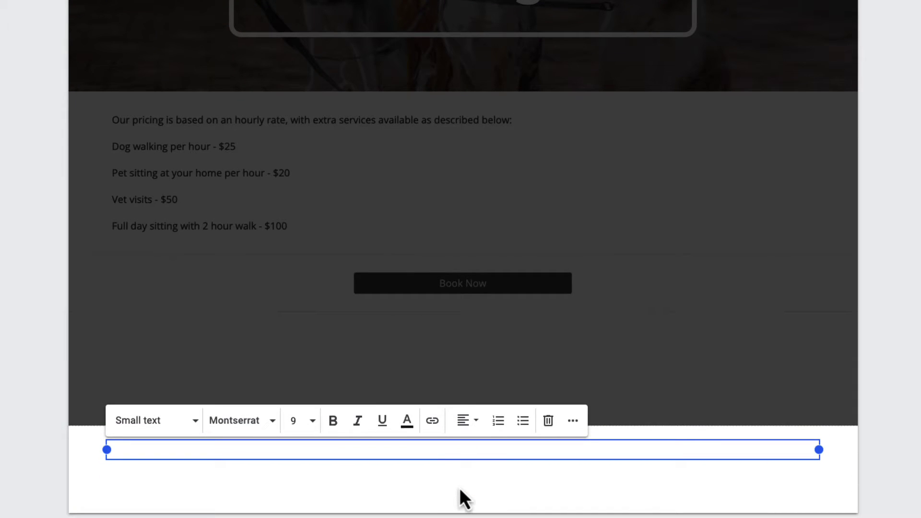
pyautogui.write("Copyright Dean's Dog Walking 2023")
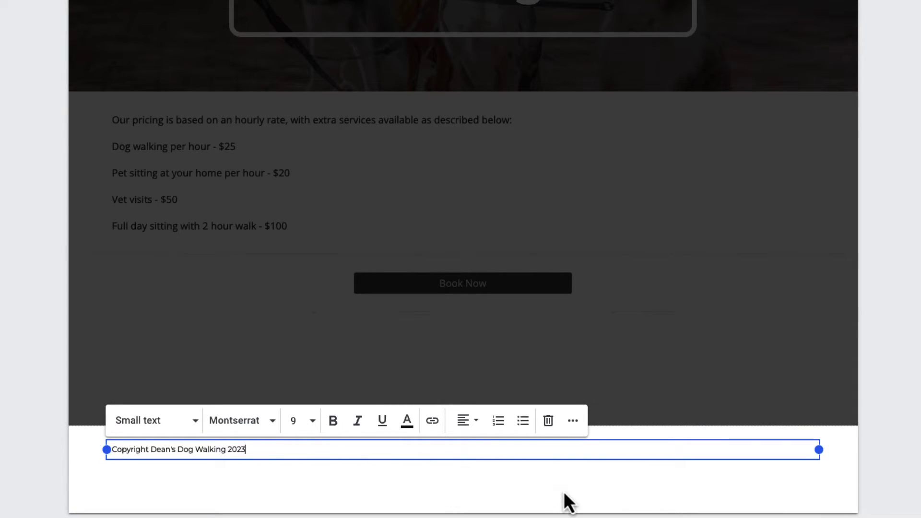
pyautogui.click(561, 494)
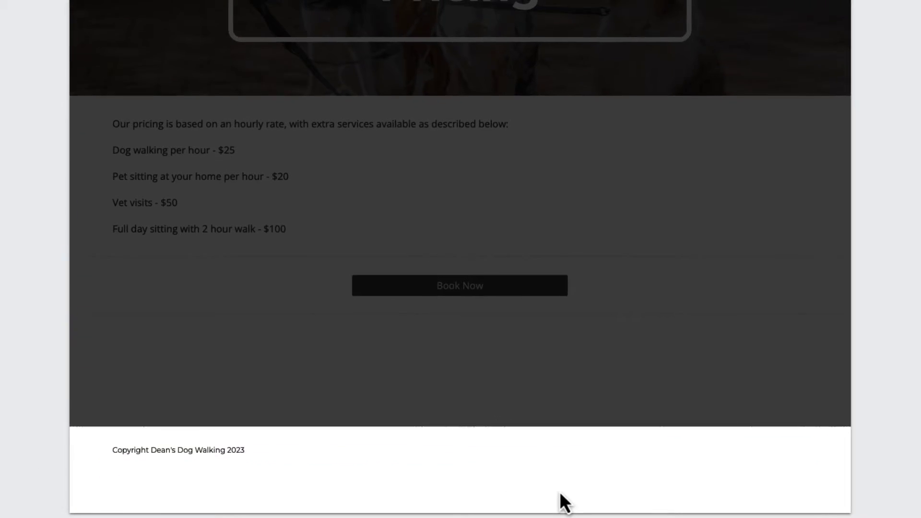
pyautogui.scroll(3, 653, 412)
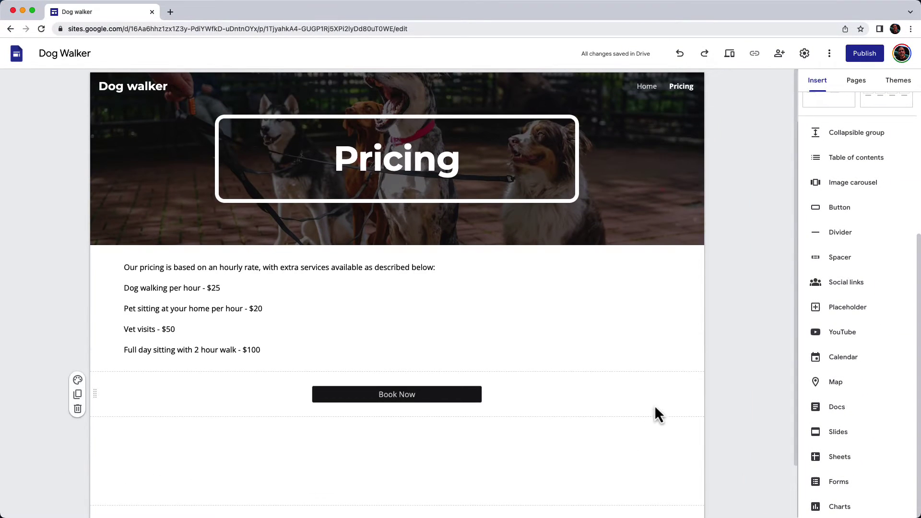
# Step: Return to the Home page and try the Impression, Simple and Aristotle themes
pyautogui.click(655, 91)
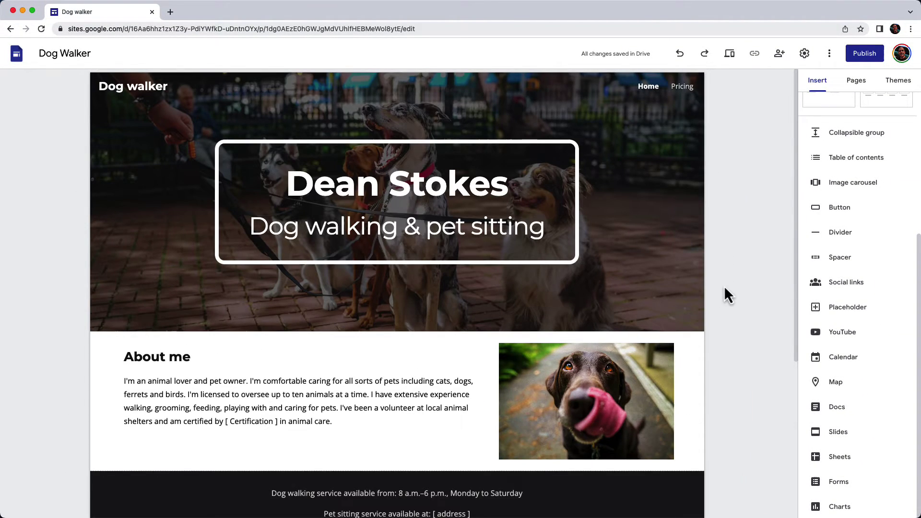
pyautogui.click(890, 85)
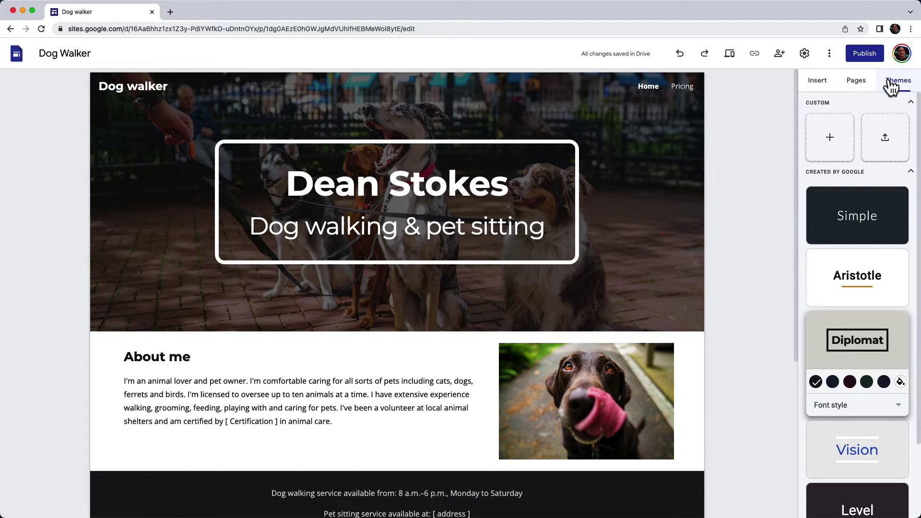
pyautogui.scroll(-2, 867, 192)
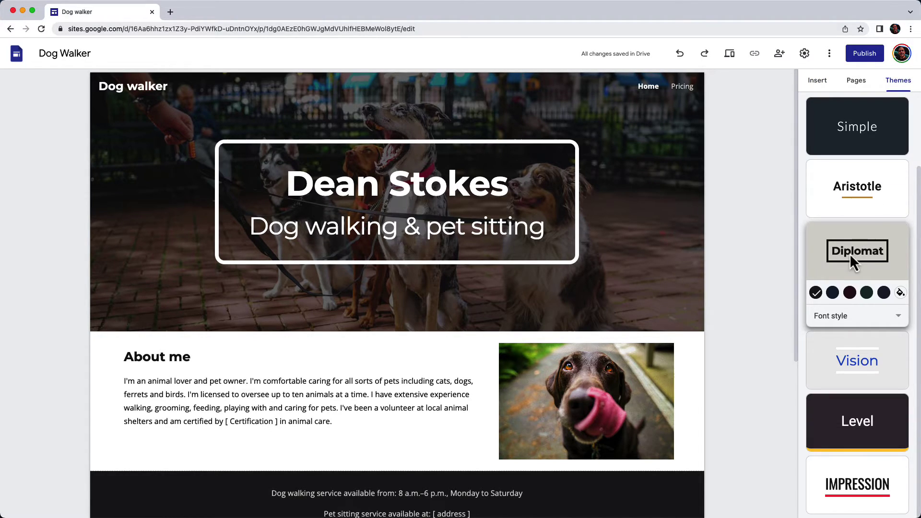
pyautogui.click(865, 469)
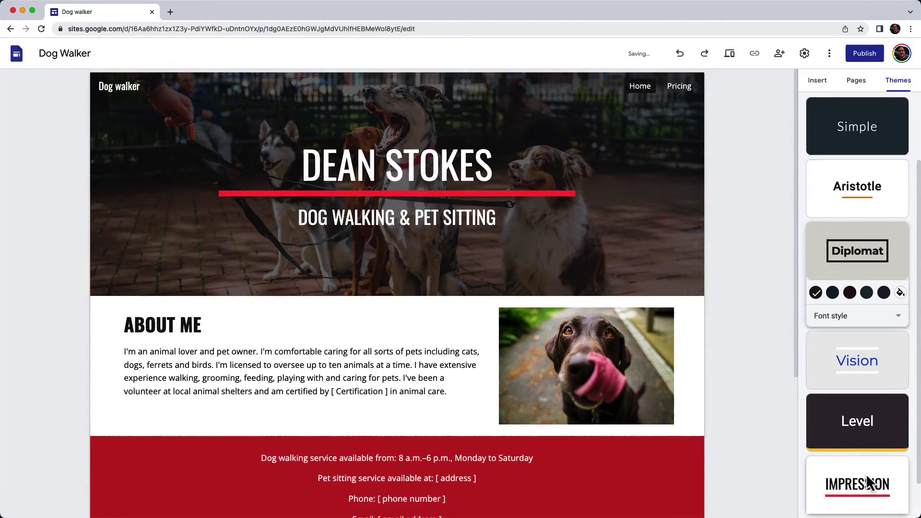
pyautogui.scroll(2, 856, 393)
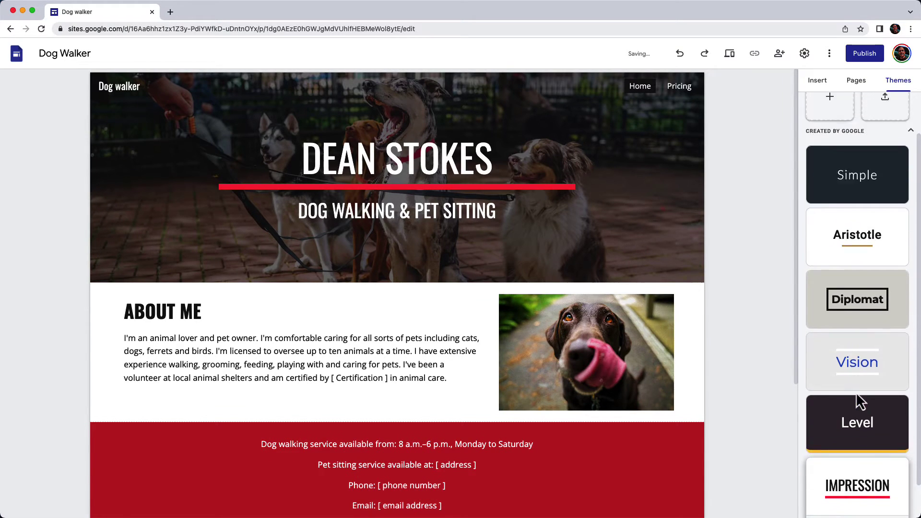
pyautogui.click(854, 222)
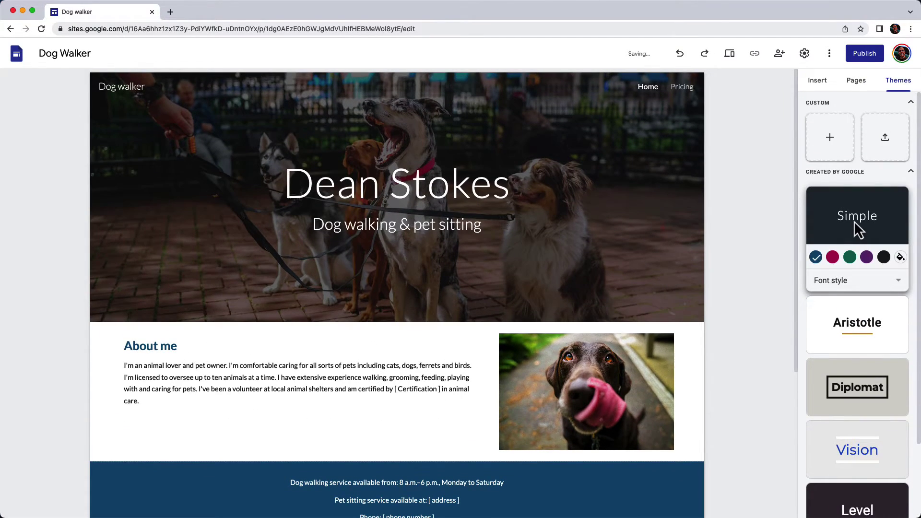
pyautogui.click(852, 283)
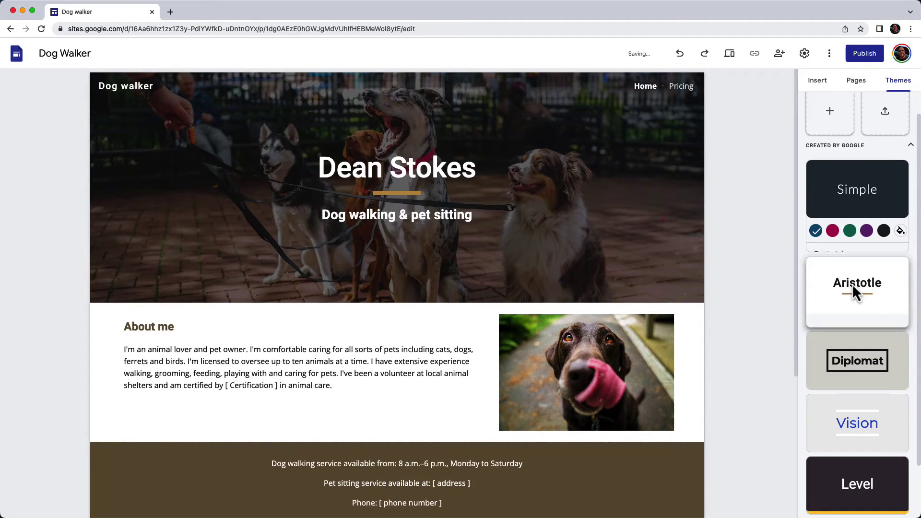
# Step: Apply the Diplomat theme, trying navy before settling on the black colour option
pyautogui.click(865, 295)
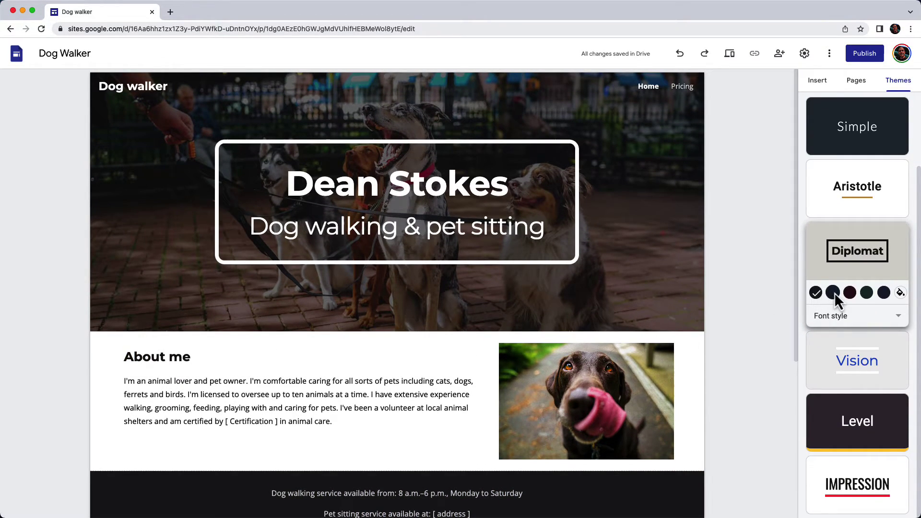
pyautogui.click(833, 292)
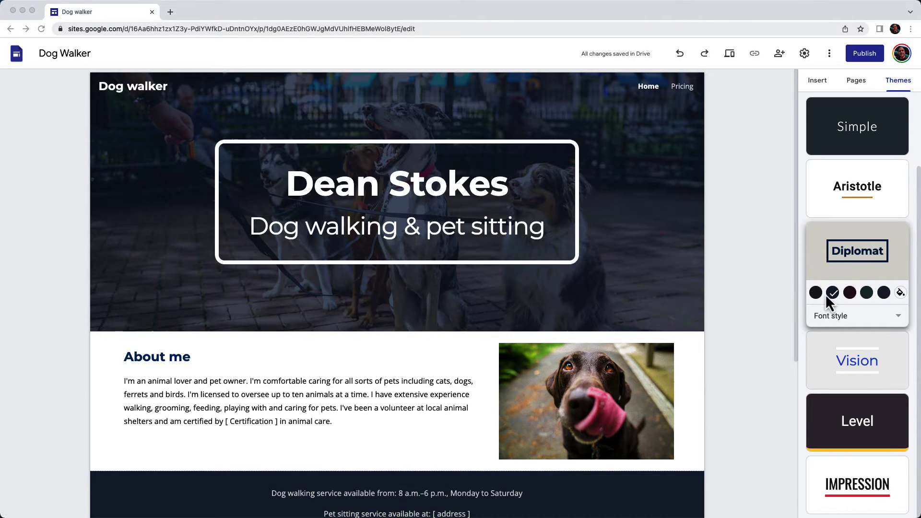
pyautogui.click(816, 294)
pyautogui.click(816, 293)
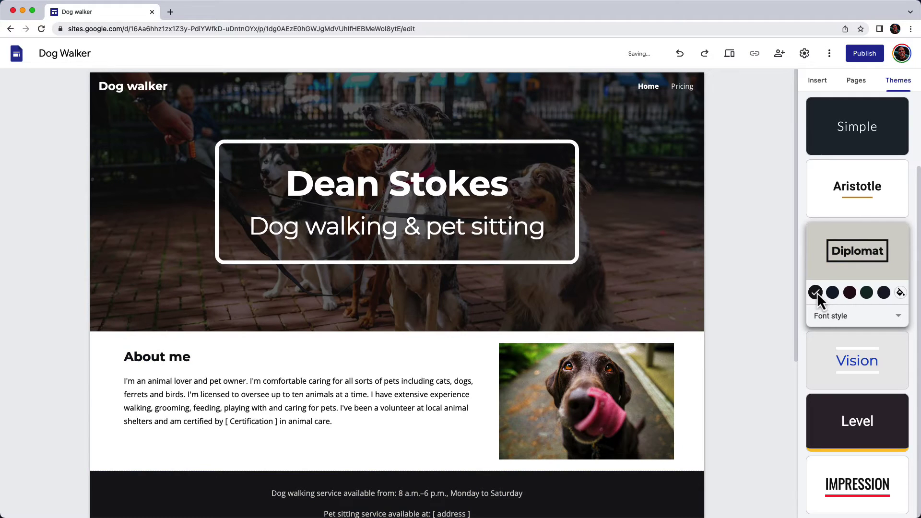
# Step: Preview the Dog Walker Home page at full width as visitors see it
pyautogui.click(805, 84)
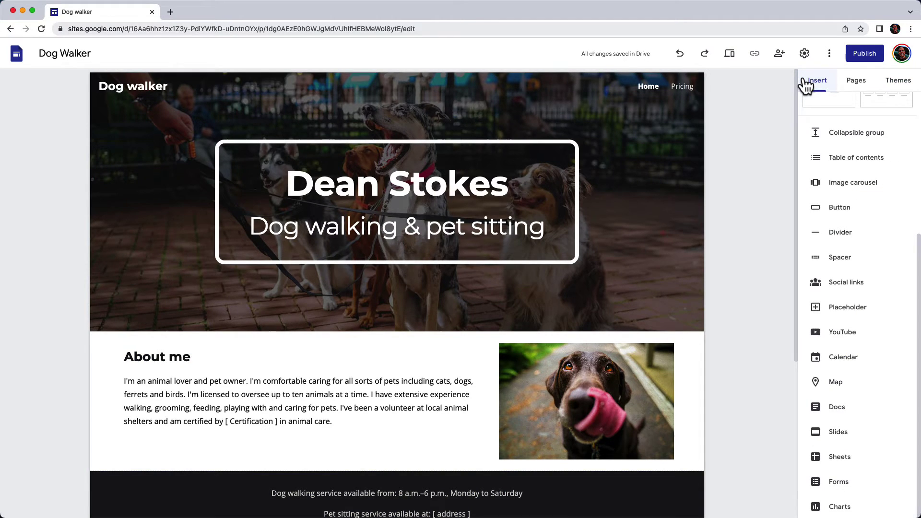
pyautogui.scroll(5, 815, 144)
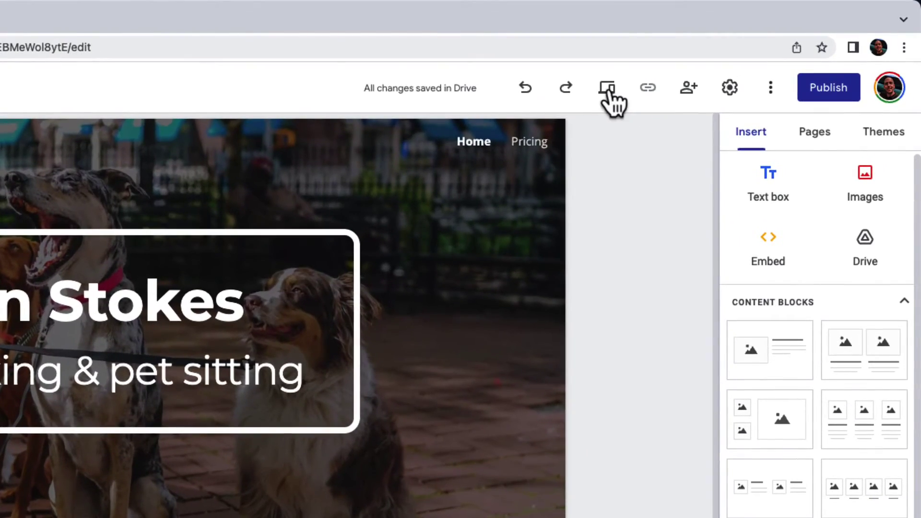
pyautogui.click(608, 91)
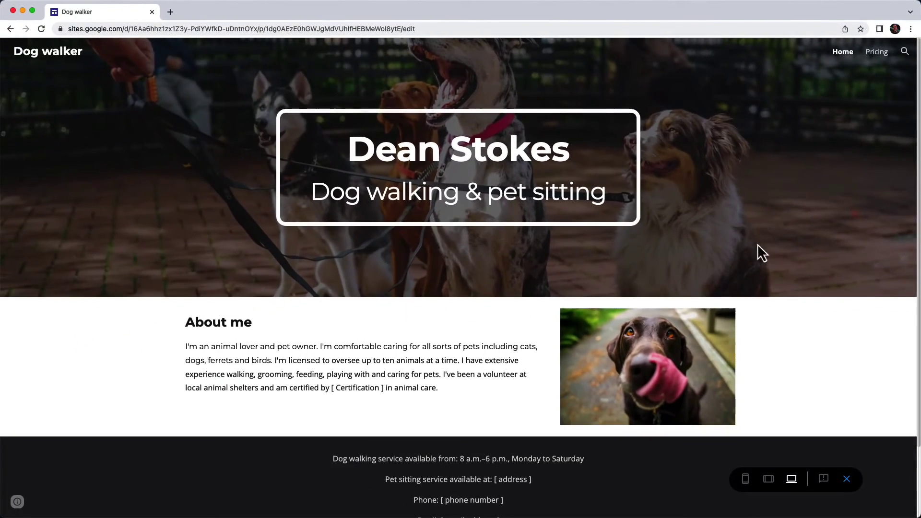
# Step: Scroll through the preview at tablet width, then at phone width
pyautogui.click(769, 480)
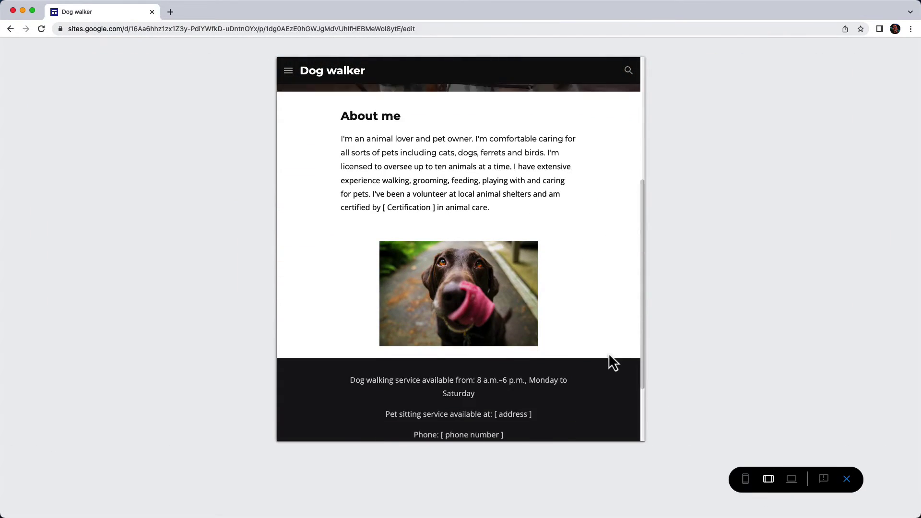
pyautogui.scroll(-2, 609, 355)
pyautogui.scroll(6, 609, 354)
pyautogui.click(747, 480)
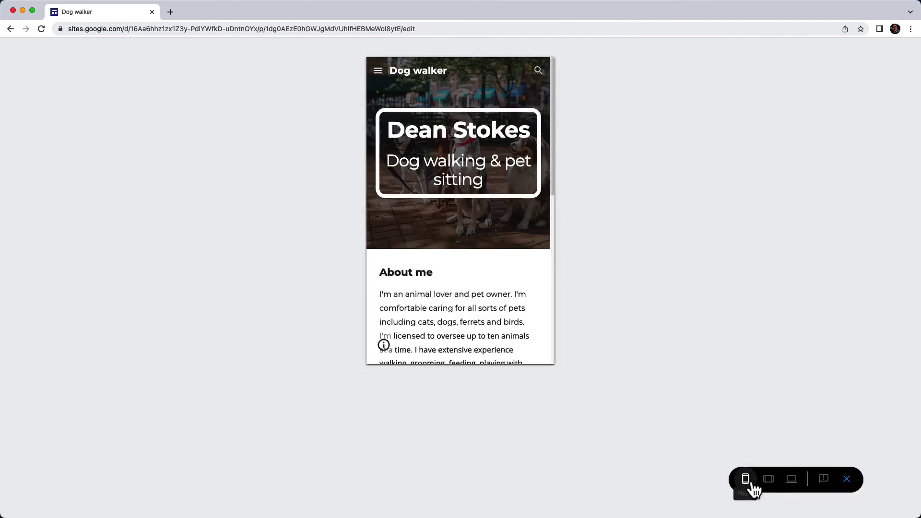
pyautogui.scroll(-10, 492, 214)
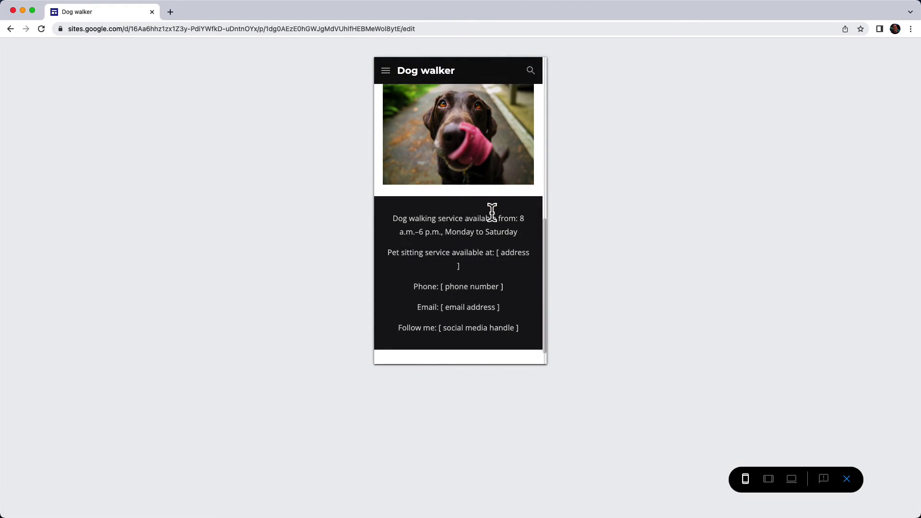
pyautogui.scroll(10, 492, 214)
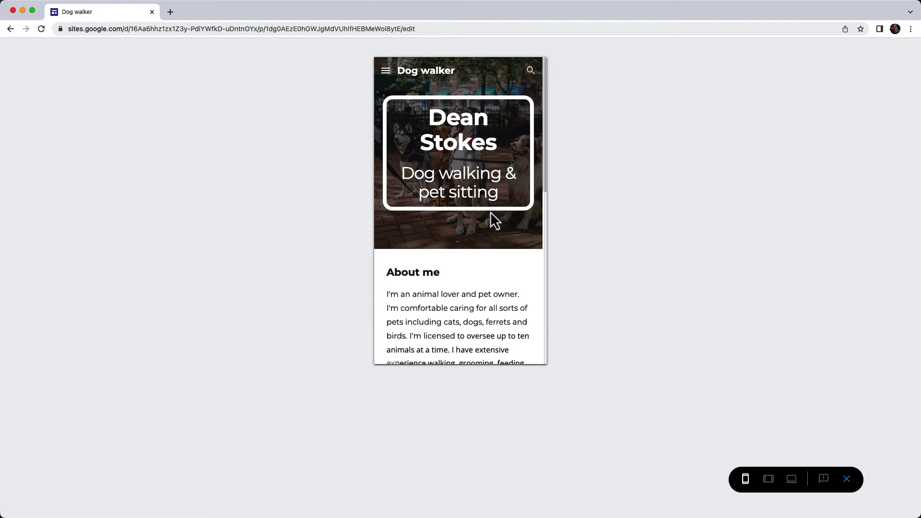
# Step: Exit preview and confirm the published site is Public while the draft stays restricted
pyautogui.click(847, 478)
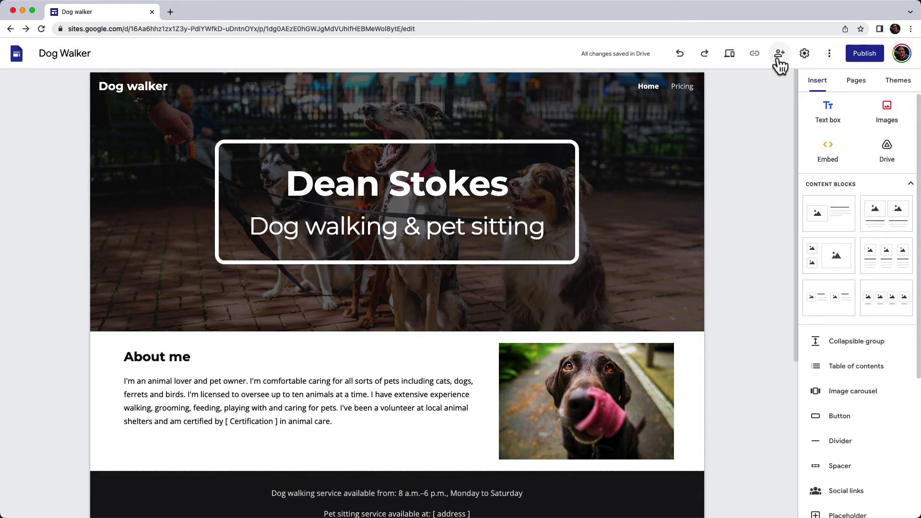
pyautogui.click(778, 58)
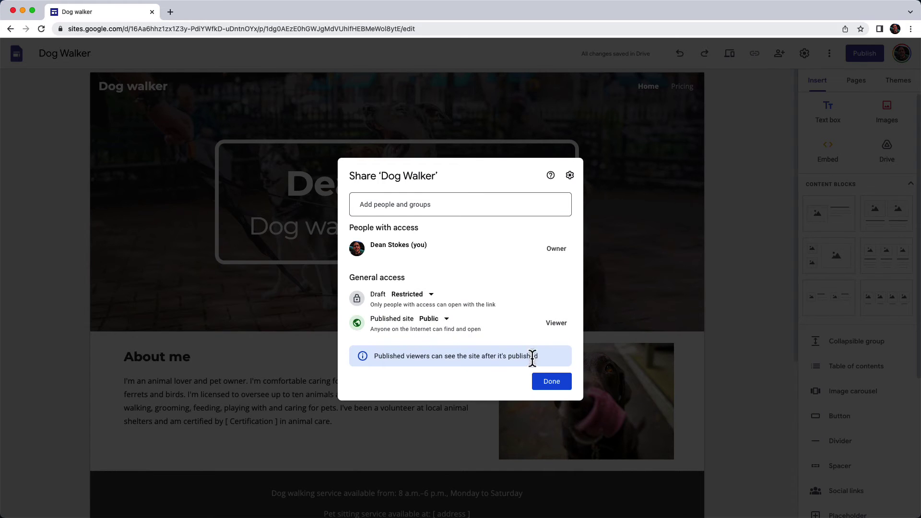
pyautogui.click(551, 390)
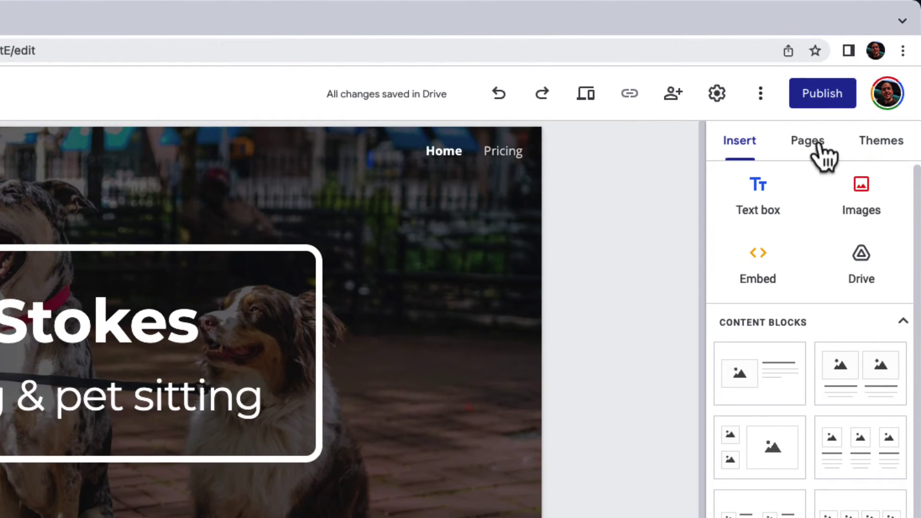
# Step: Set the publish web address to 'deansdogwalking', viewable by anyone, after checking custom domain settings
pyautogui.click(833, 96)
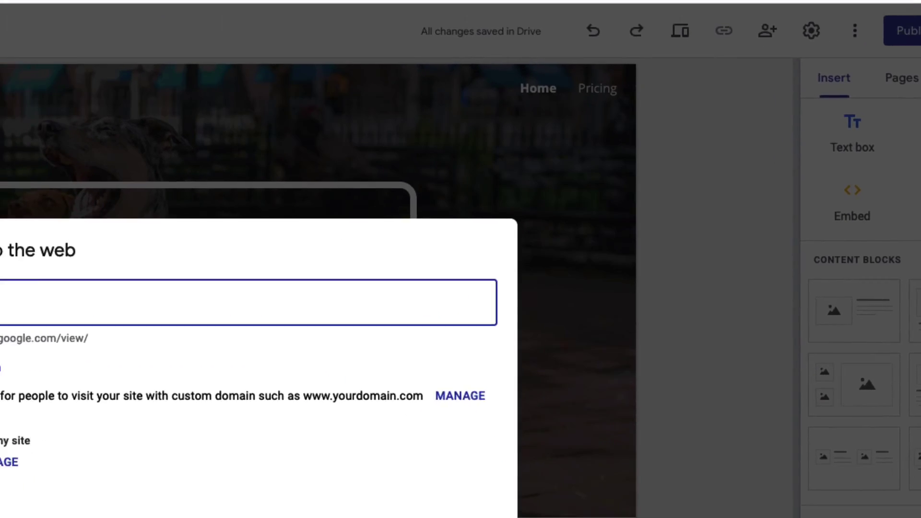
pyautogui.write('d')
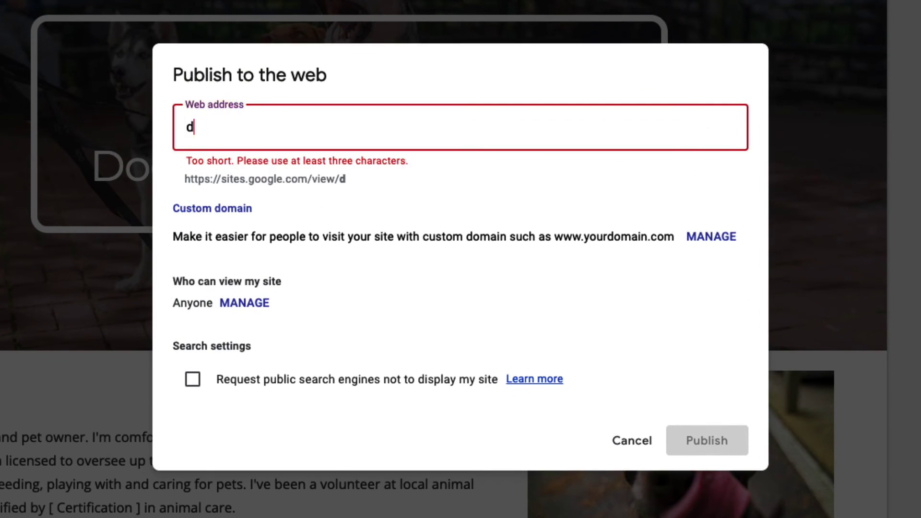
pyautogui.write('eansdogwalking')
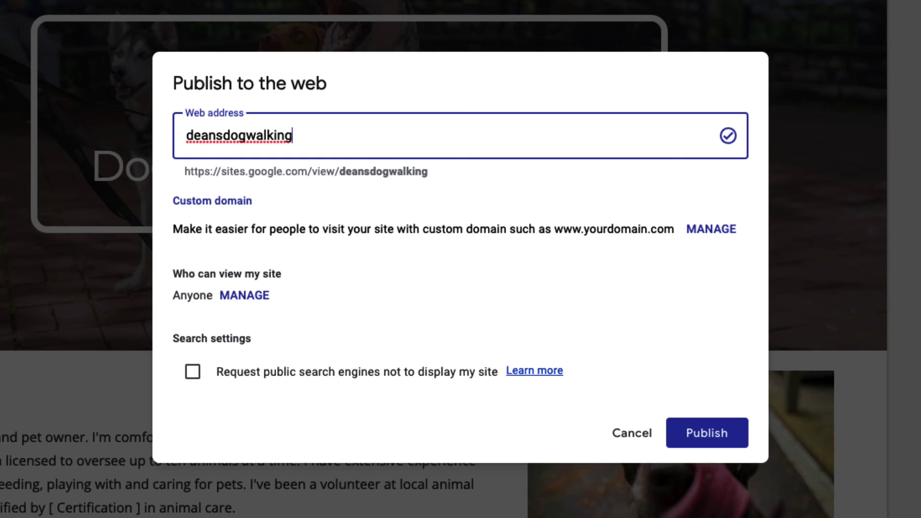
pyautogui.click(725, 238)
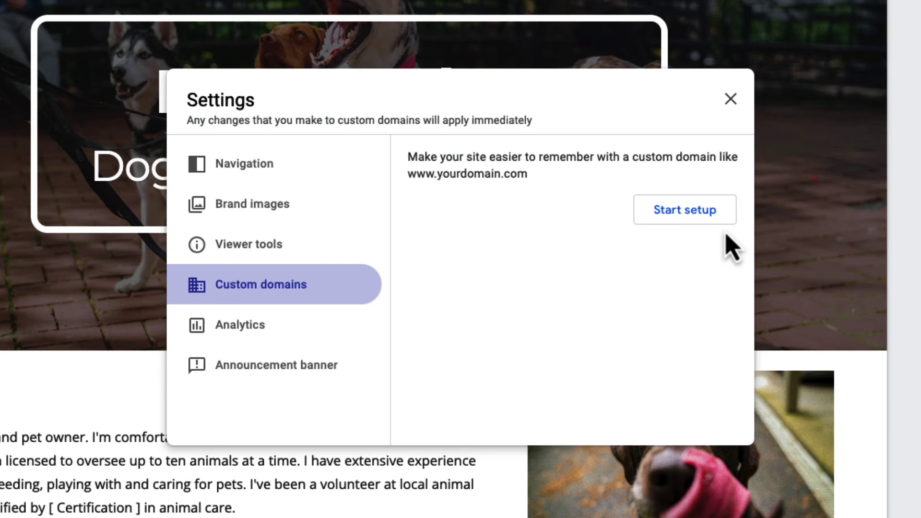
pyautogui.click(730, 99)
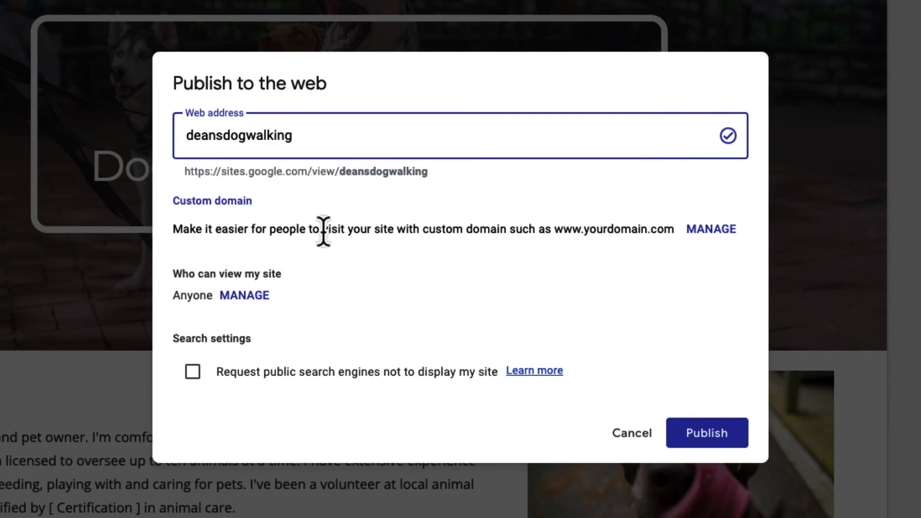